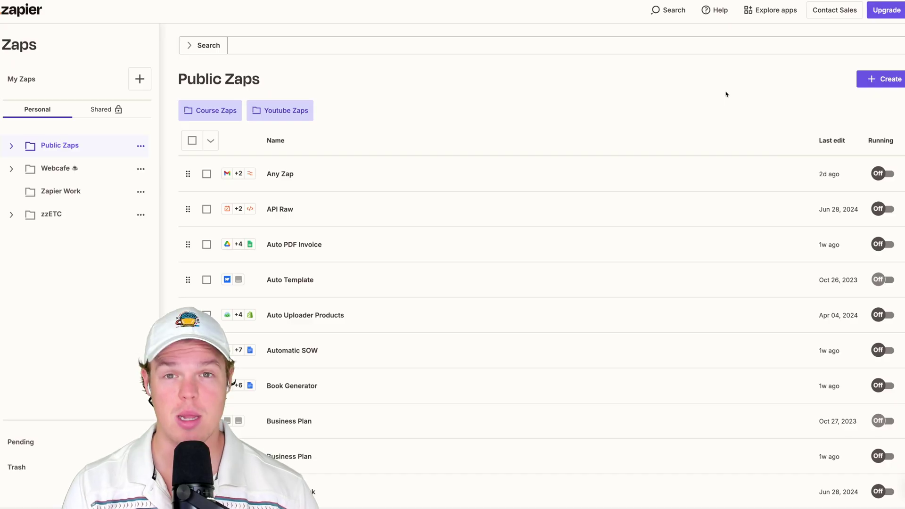
Step: Zoom in on the Public Zaps page and scroll through the list of Zaps
key("ctrl+plus")
key("ctrl+plus")
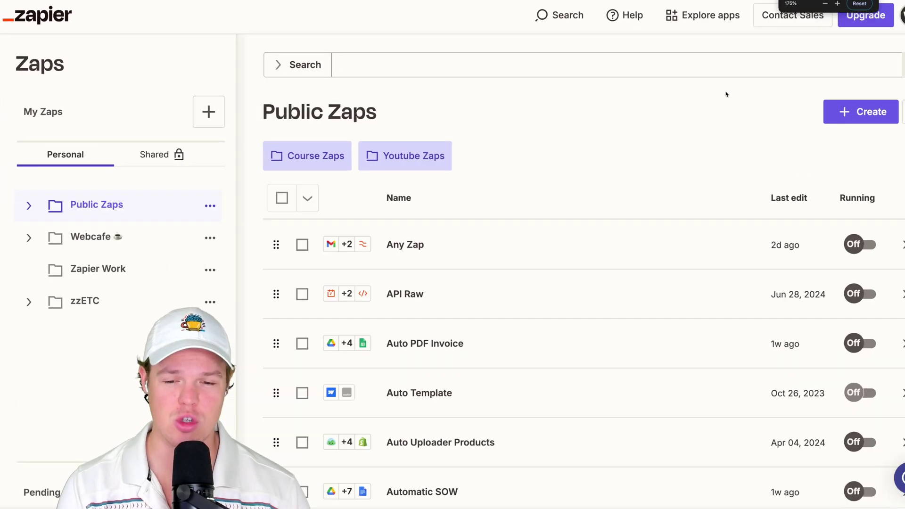
scroll(702, 206, "down", 1)
scroll(702, 206, "down", 20)
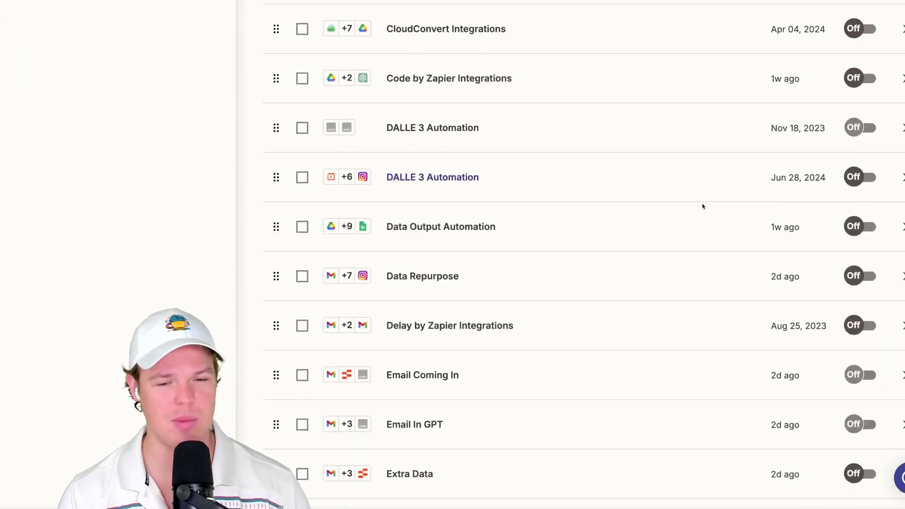
scroll(703, 206, "up", 20)
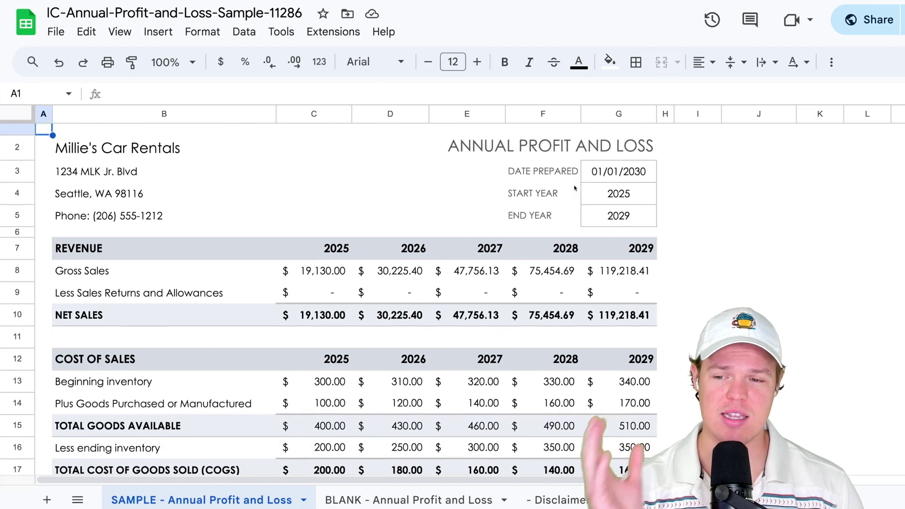
scroll(574, 188, "down", 10)
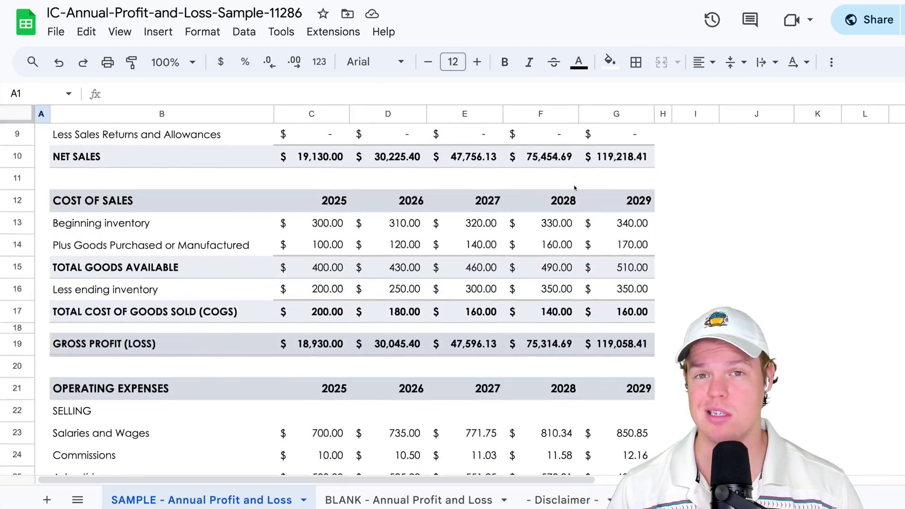
scroll(574, 188, "down", 4)
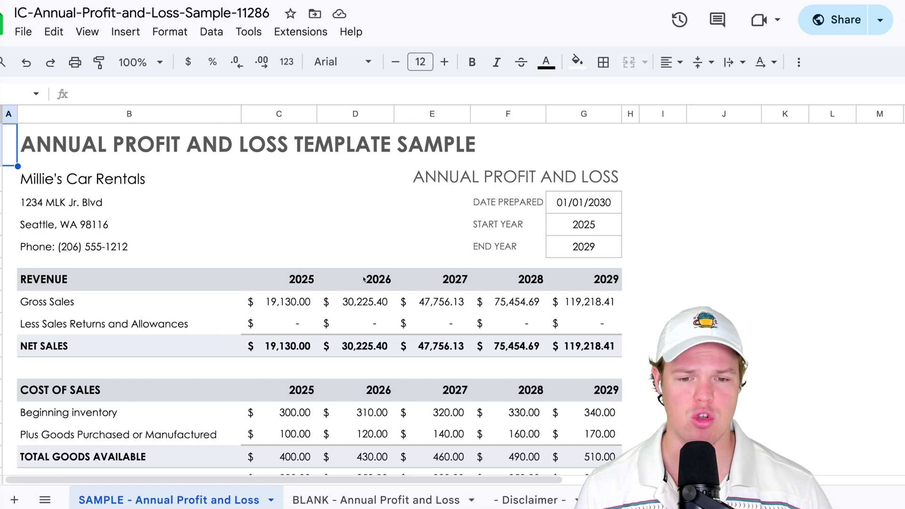
scroll(363, 279, "down", 1)
scroll(387, 280, "up", 1)
scroll(388, 279, "down", 5)
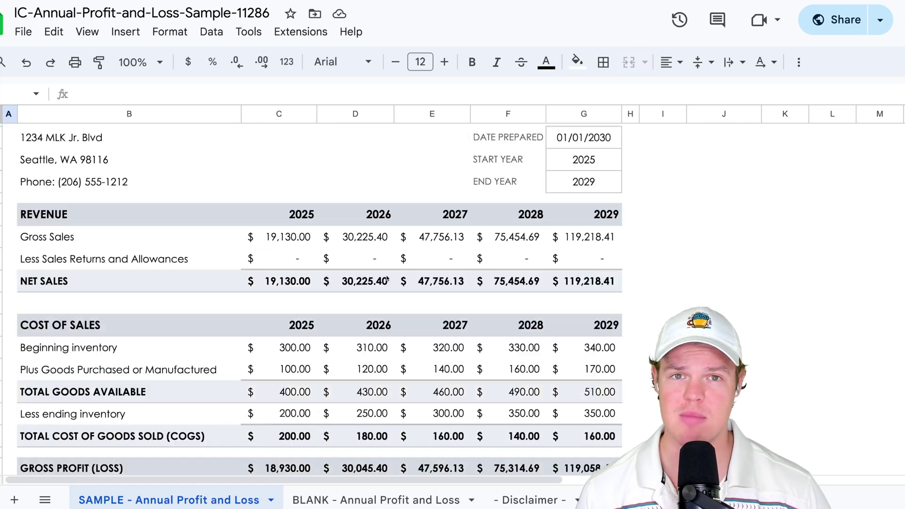
scroll(386, 278, "down", 1)
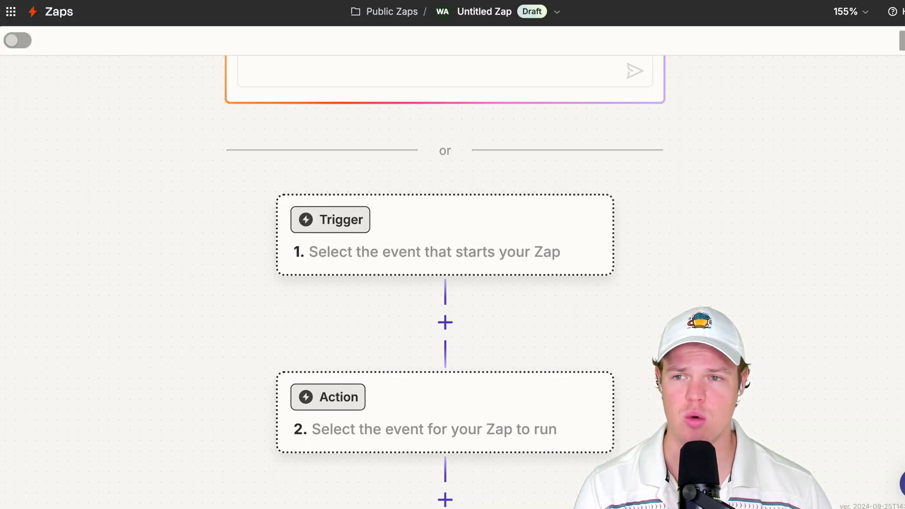
Step: Set the trigger to Google Drive New File in Folder on Test Data, tested with File A
left_click(468, 219)
left_click(357, 319)
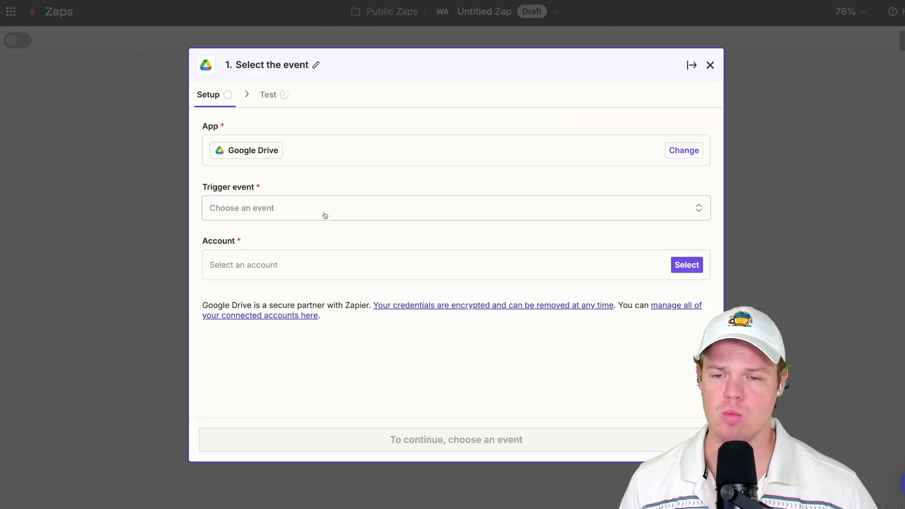
left_click(325, 216)
left_click(341, 308)
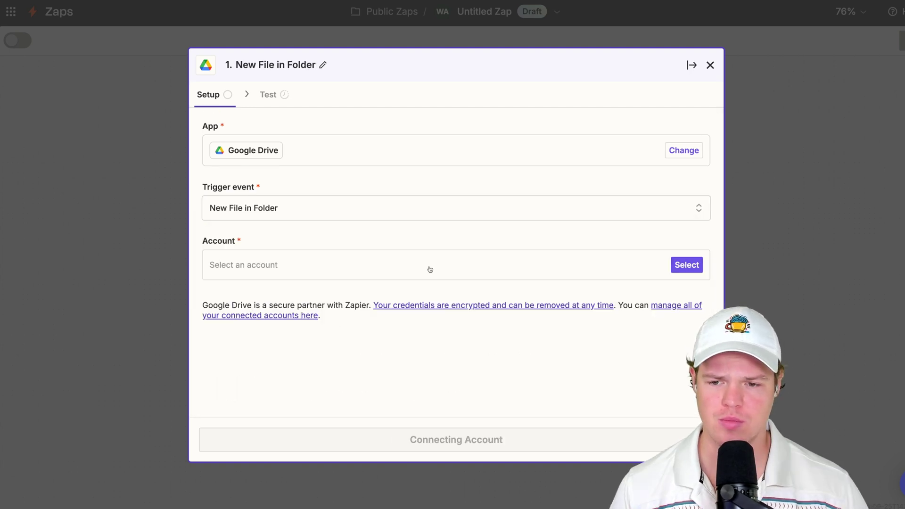
left_click(683, 265)
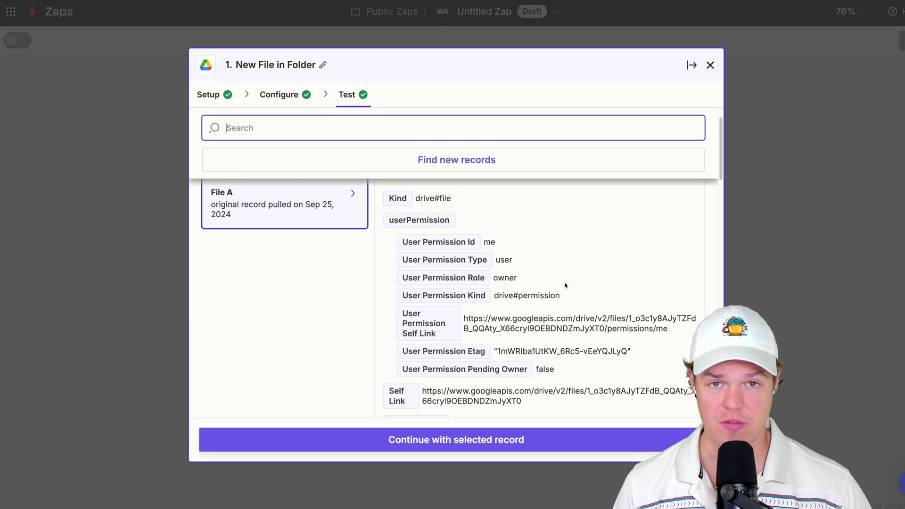
left_click(135, 213)
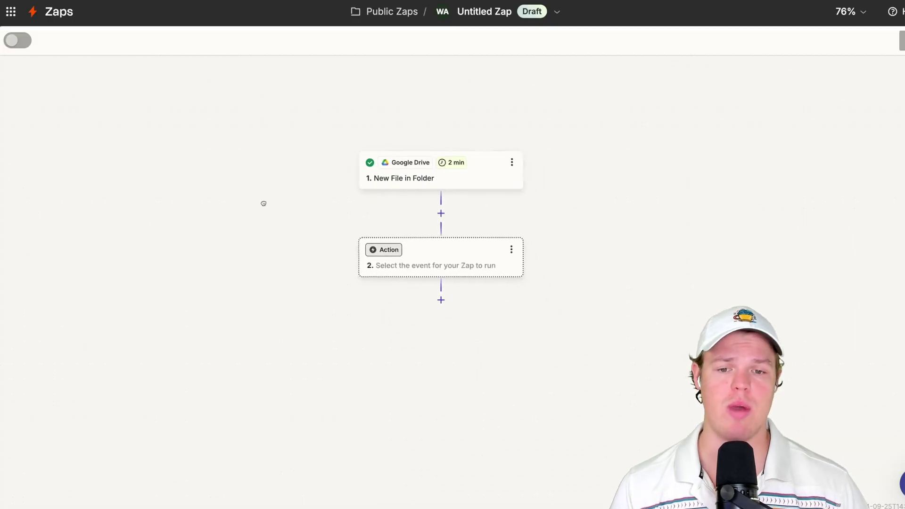
Step: Zoom and pan the Zap canvas to centre the trigger and action steps
scroll(249, 166, "up", 5)
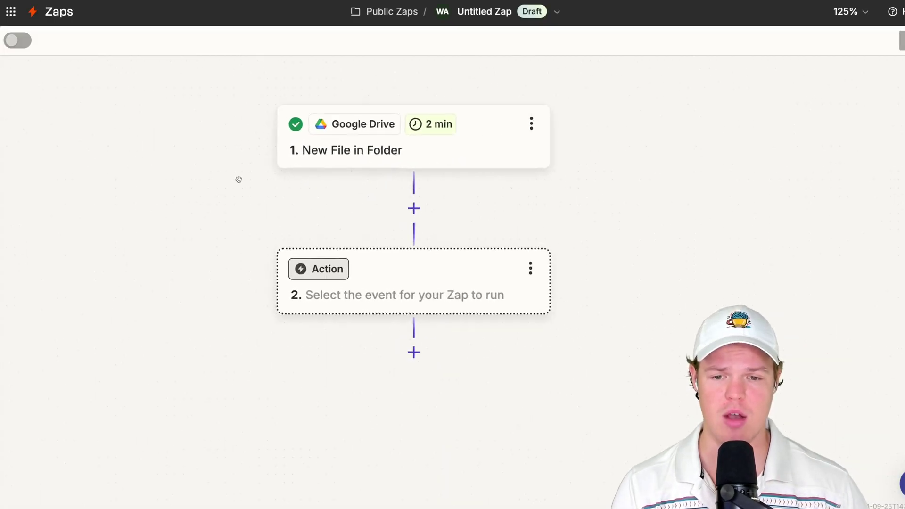
left_click_drag(245, 187, 210, 174)
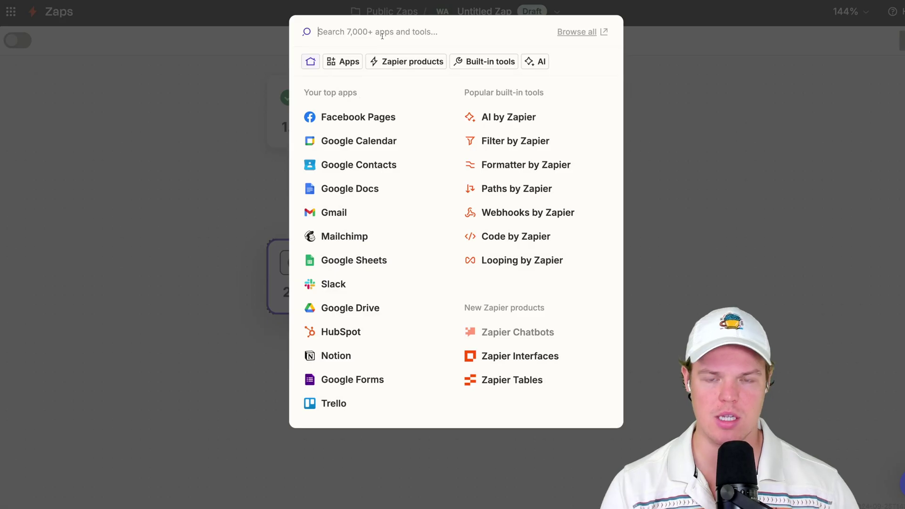
Step: Make the action Google Sheets Get many Spreadsheet Rows (Advanced) with the Sheets account connected
type("google")
left_click(418, 85)
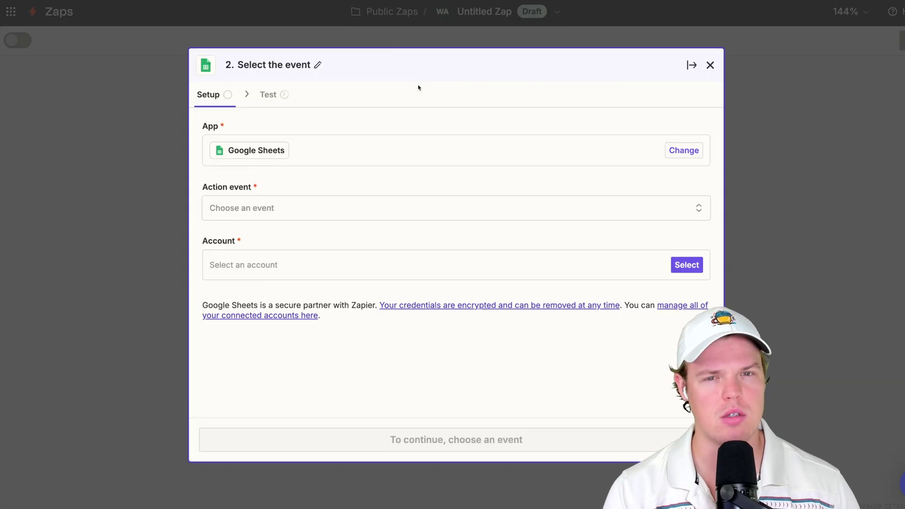
left_click(333, 206)
scroll(393, 250, "down", 5)
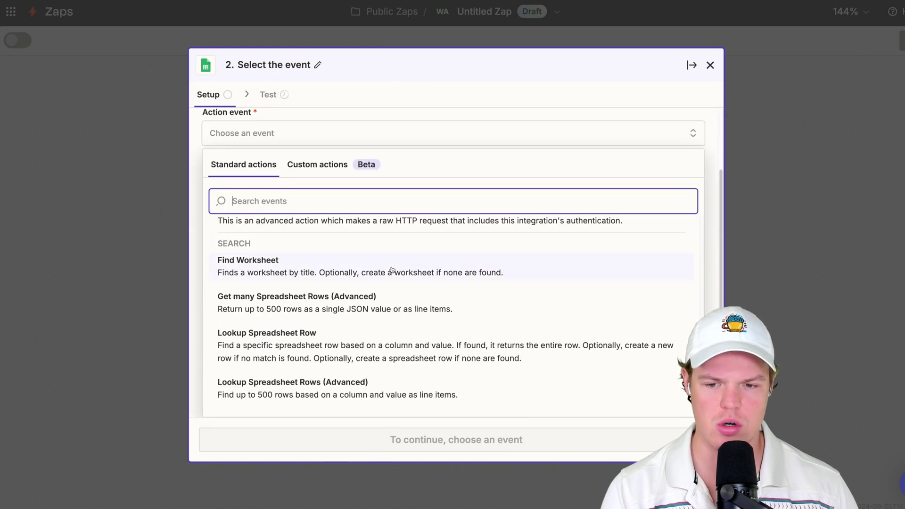
left_click(353, 306)
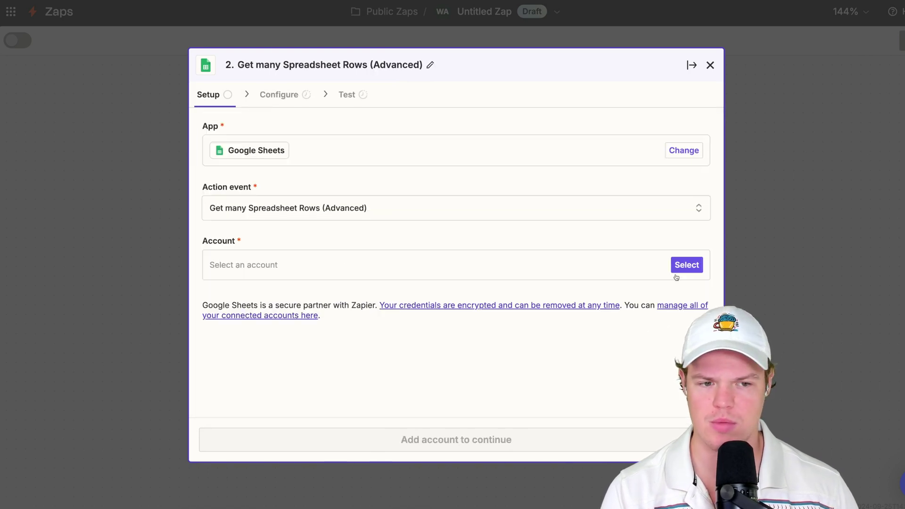
left_click(687, 265)
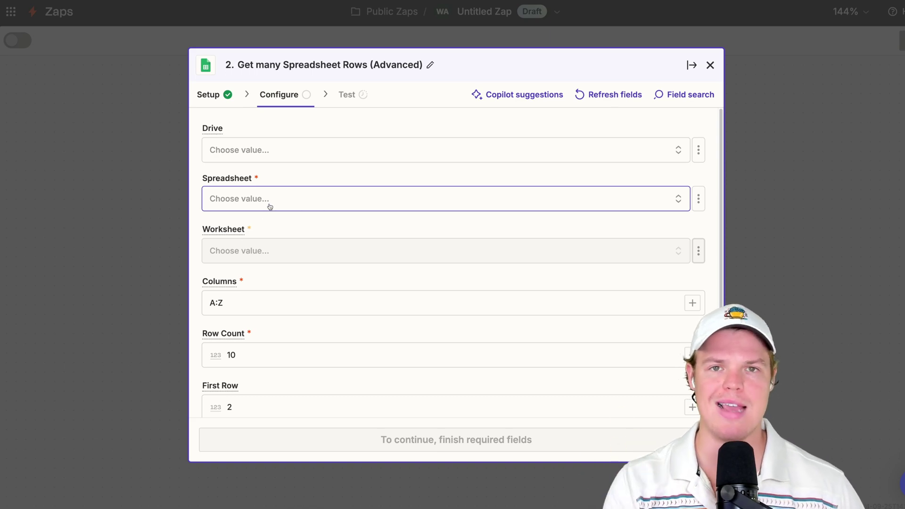
Step: Set Spreadsheet to the trigger's file ID and Worksheet to SAMPLE - Annual Profit and Loss
left_click(698, 199)
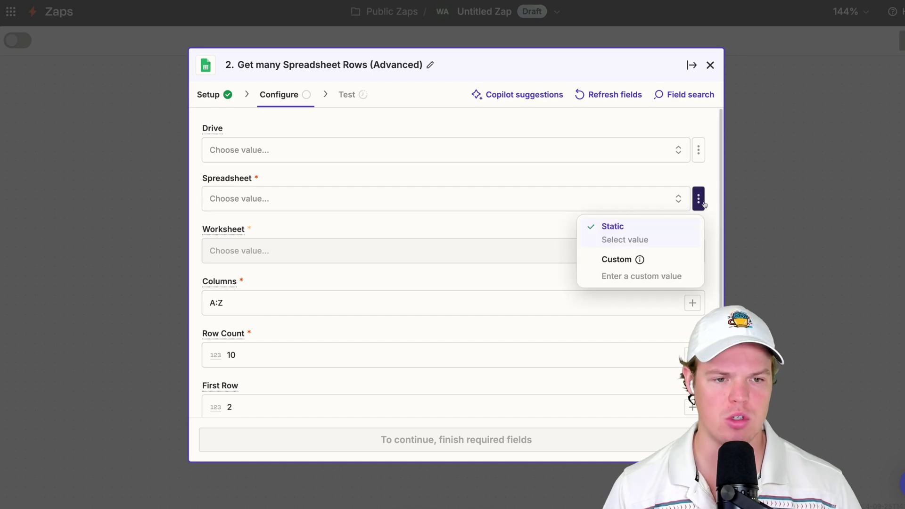
left_click(615, 260)
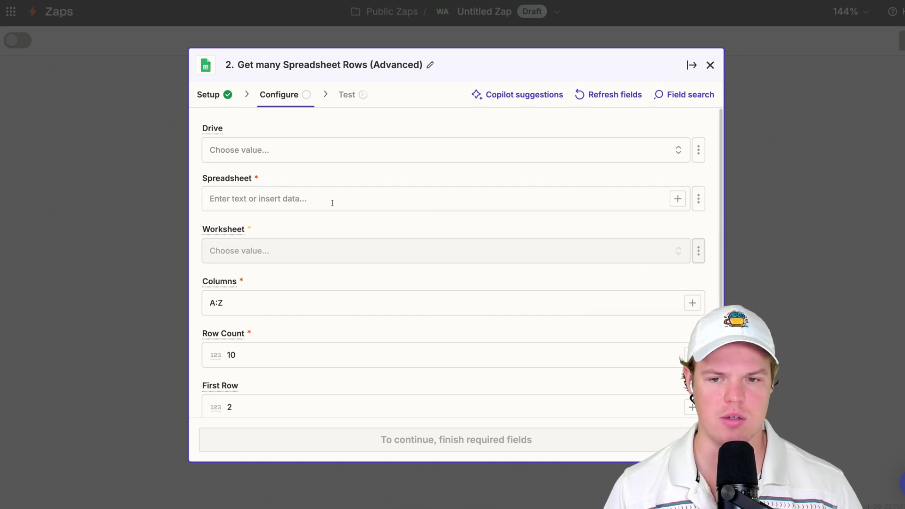
left_click(675, 201)
left_click(677, 201)
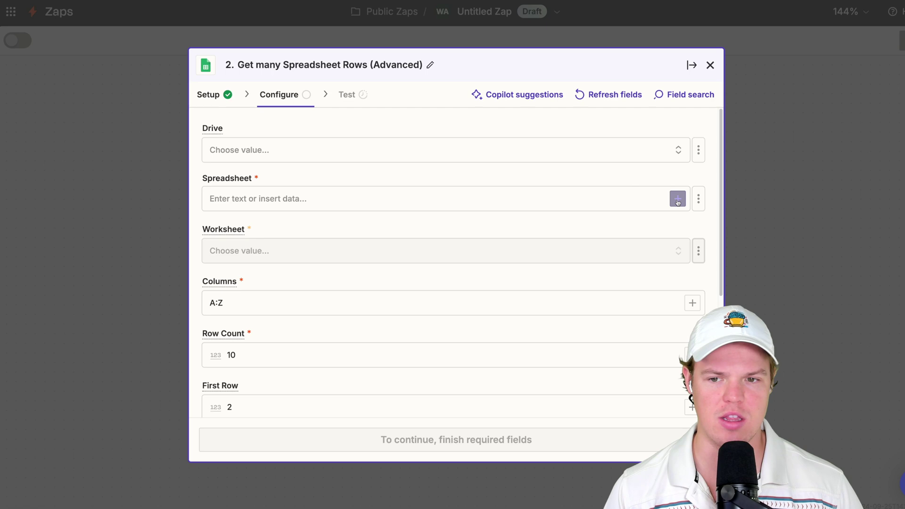
scroll(425, 196, "down", 4)
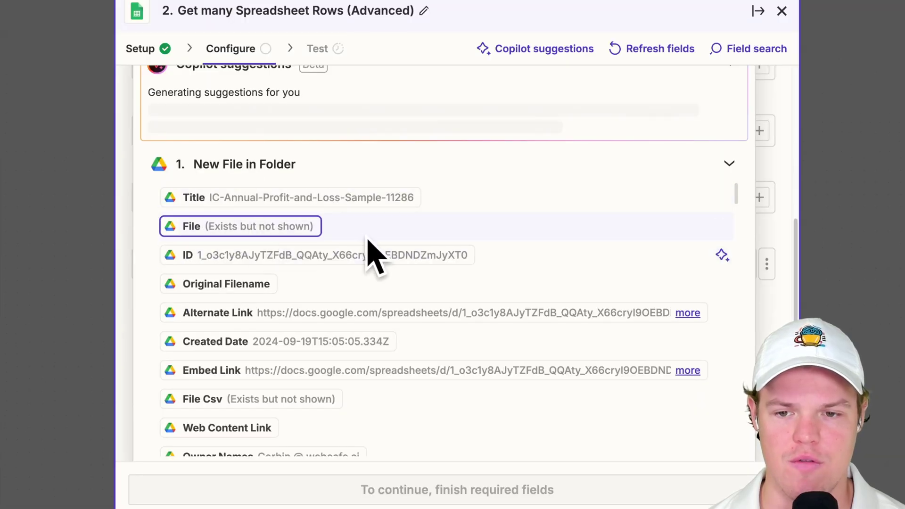
left_click(251, 255)
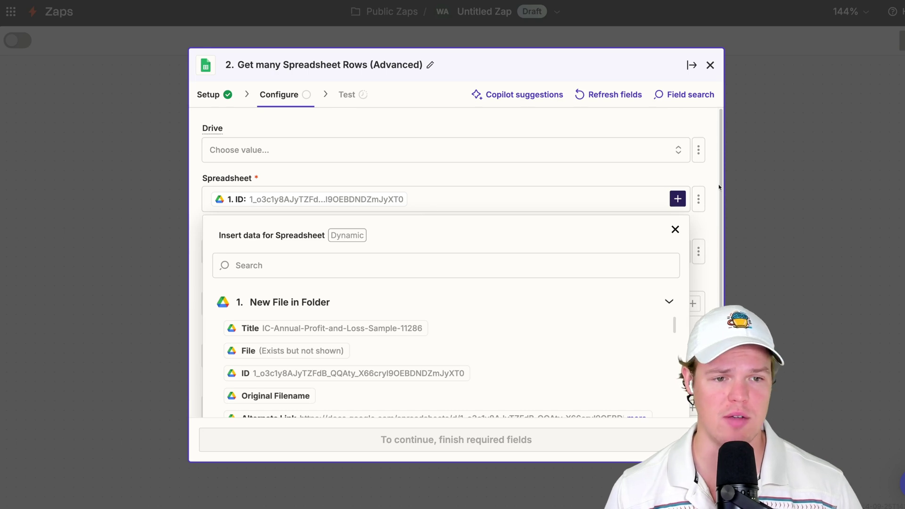
scroll(714, 187, "down", 1)
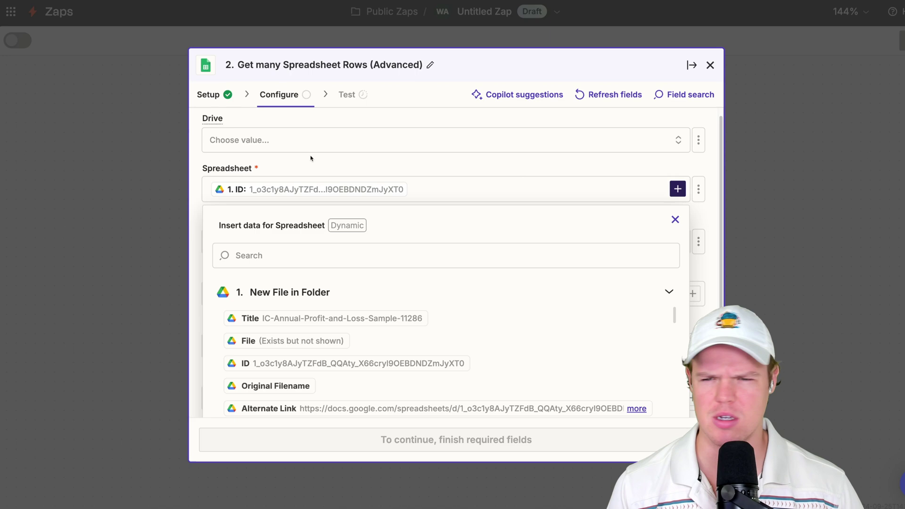
left_click(231, 160)
left_click(334, 224)
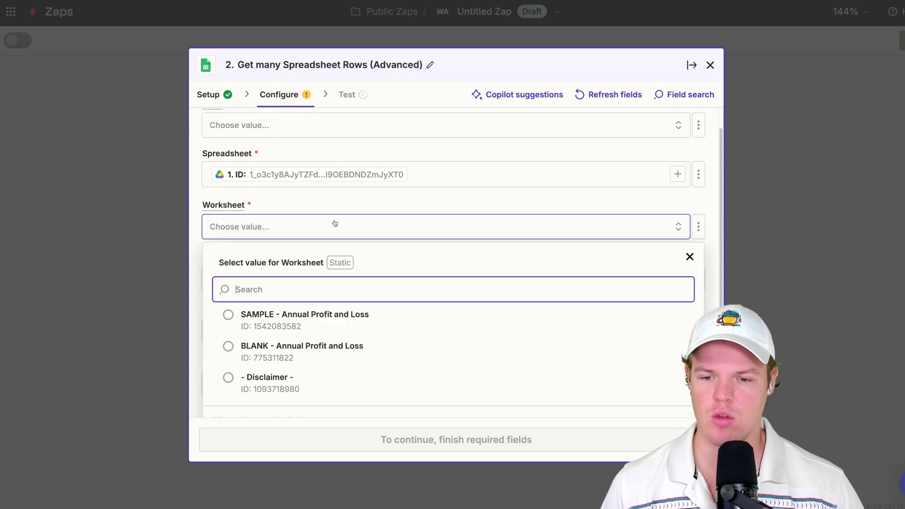
left_click(348, 312)
scroll(351, 238, "down", 3)
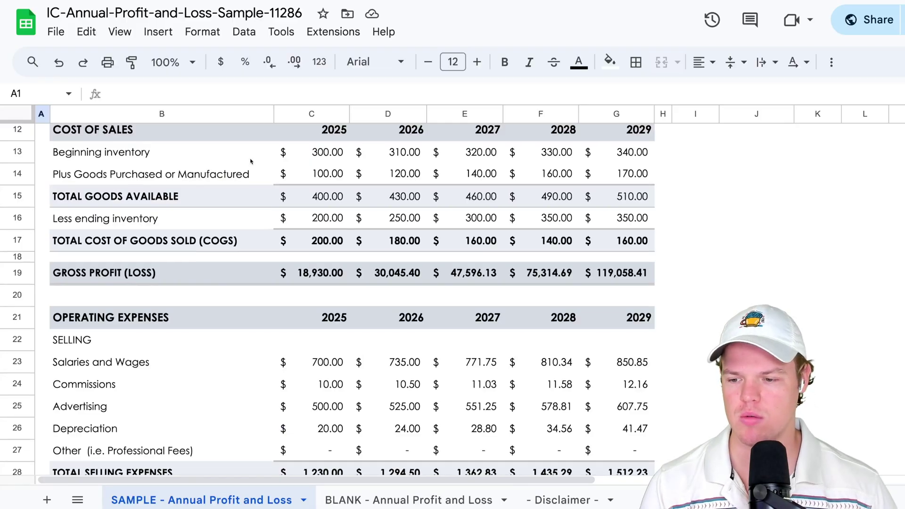
Step: Test the rows step with Row Count 50, returning REVENUE rows for 2025–2029
scroll(252, 160, "down", 12)
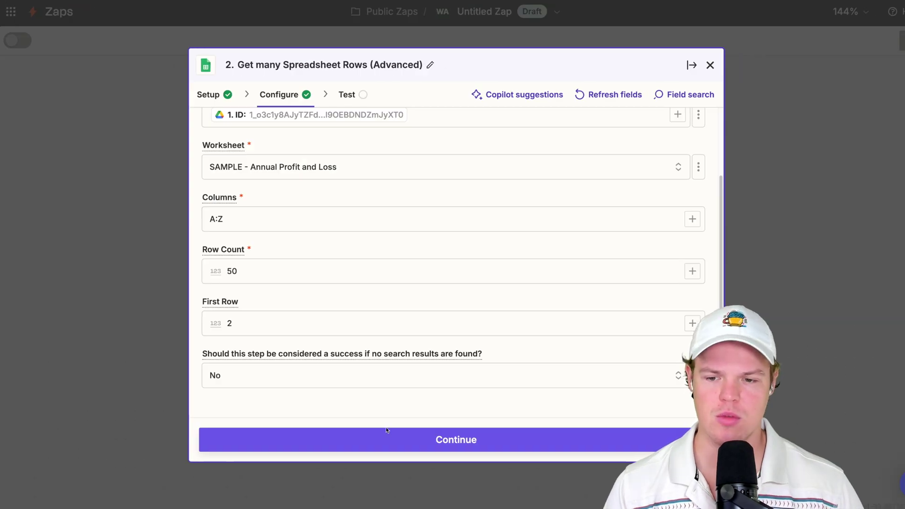
left_click(397, 441)
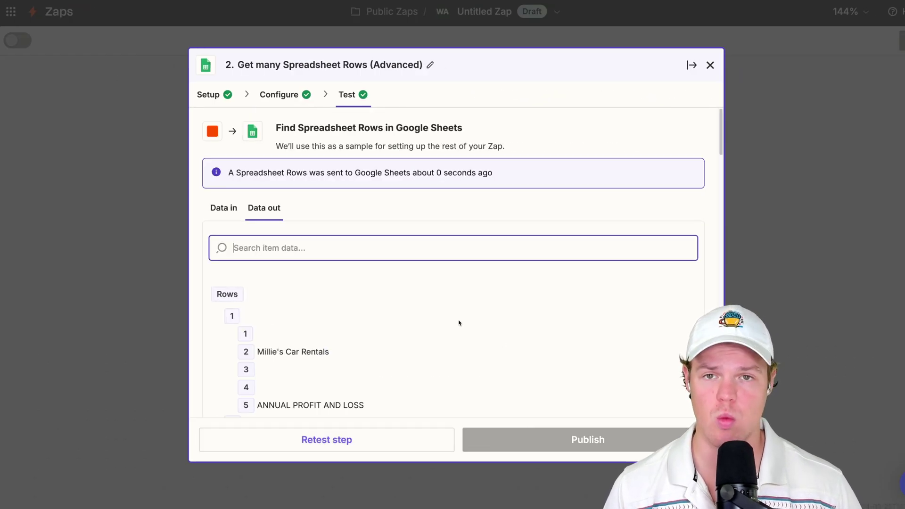
scroll(426, 323, "down", 10)
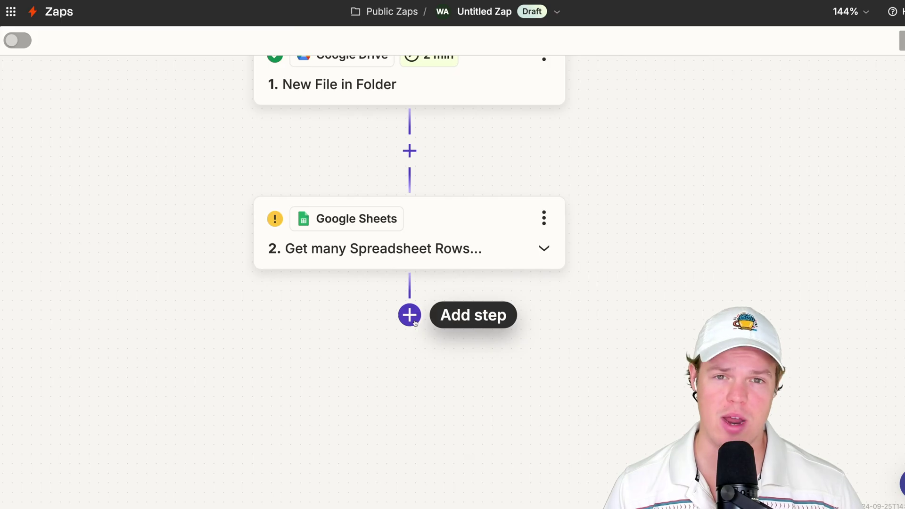
Step: Add a third step using ChatGPT Conversation and connect the ChatGPT account
left_click(408, 314)
type("c")
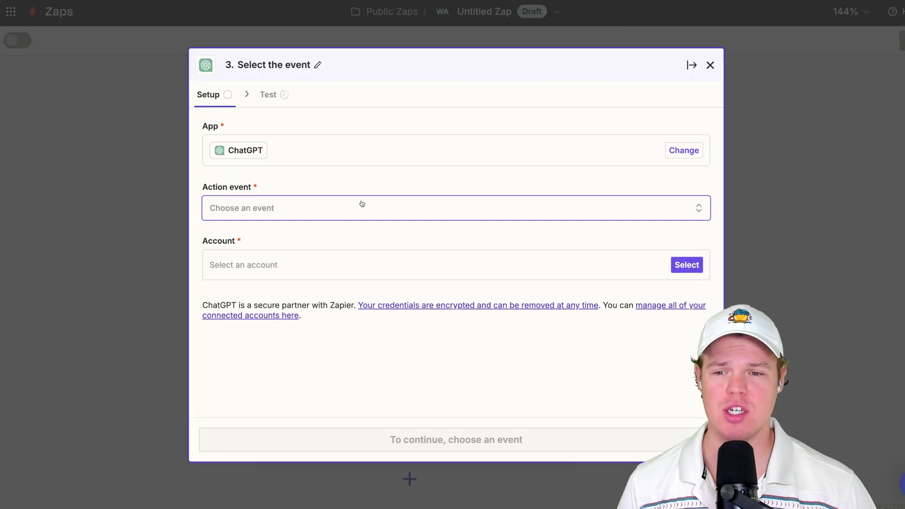
left_click(359, 202)
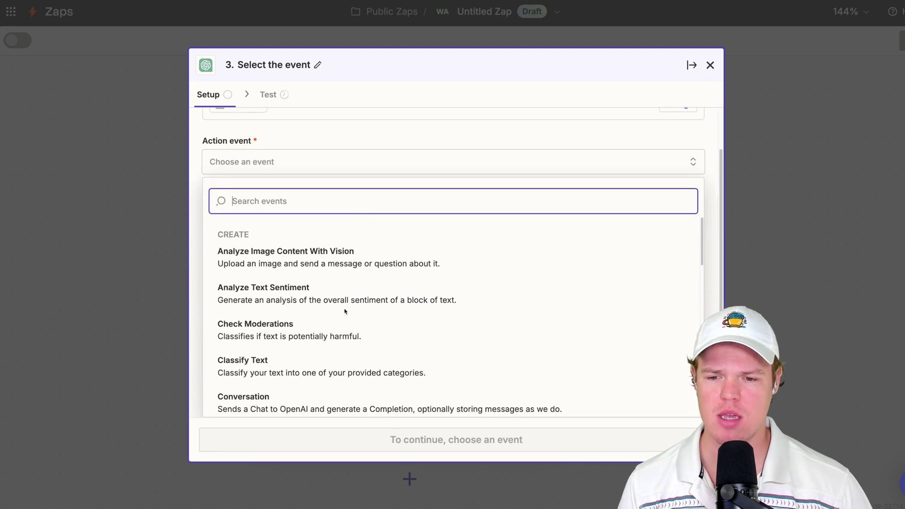
scroll(344, 255, "down", 2)
left_click(344, 321)
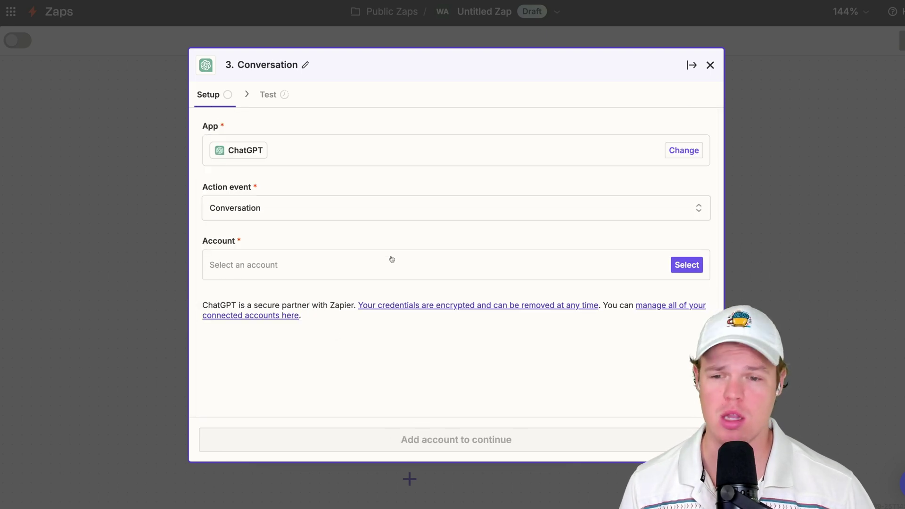
left_click(687, 264)
Step: Set the model to o1-mini and begin entering the Memory Key
left_click(339, 238)
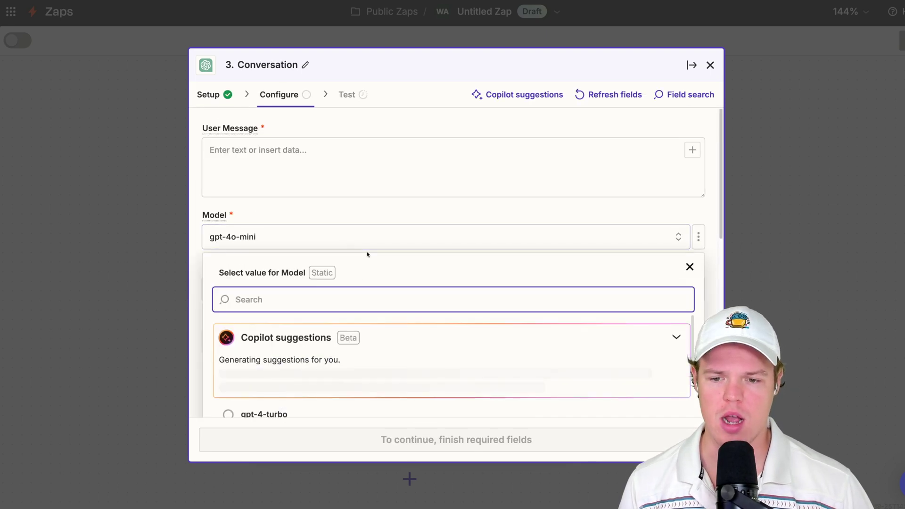
scroll(367, 254, "down", 6)
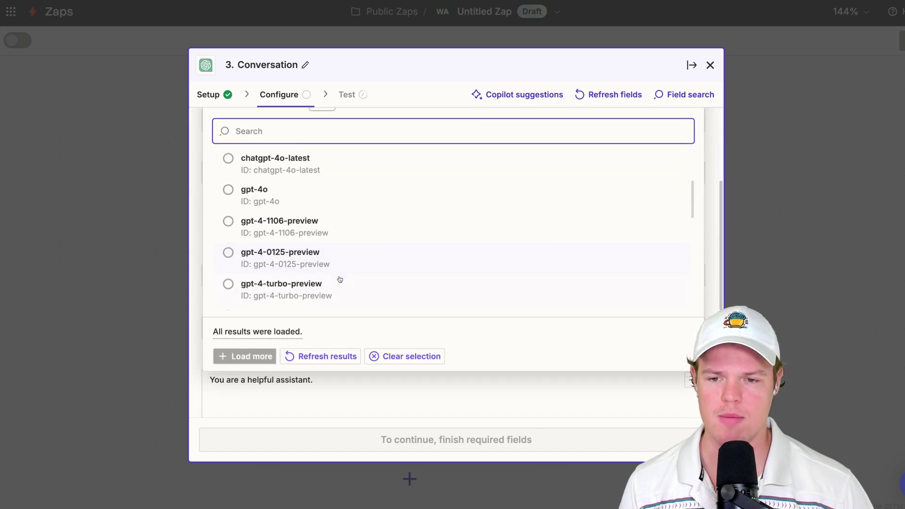
scroll(340, 279, "down", 6)
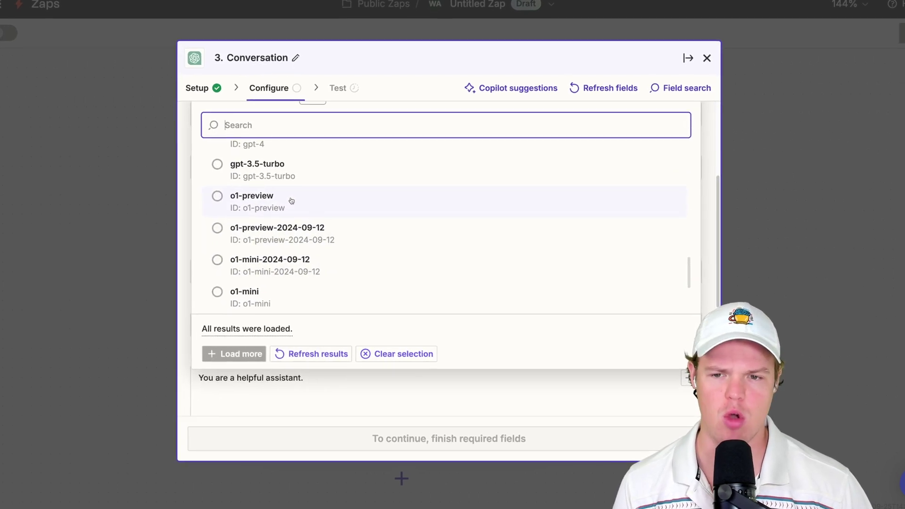
scroll(283, 226, "down", 2)
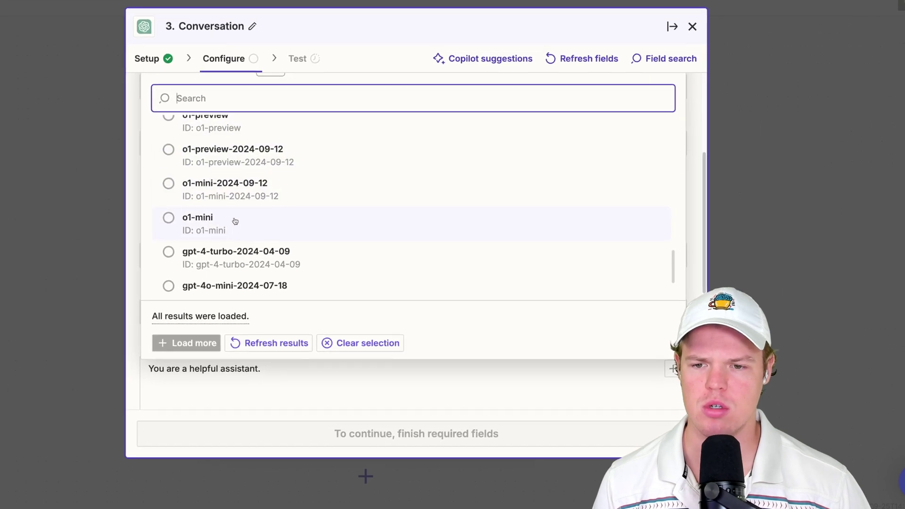
left_click(234, 221)
scroll(346, 188, "up", 2)
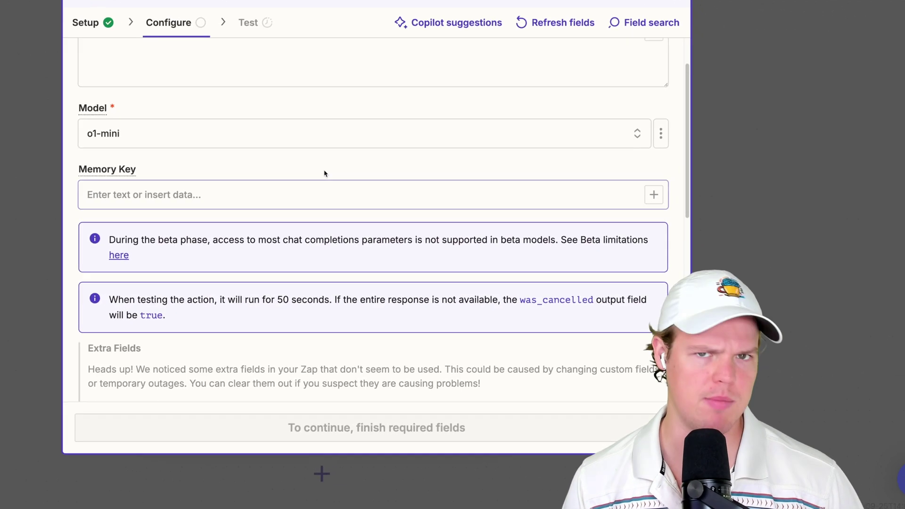
scroll(319, 170, "up", 2)
left_click(163, 203)
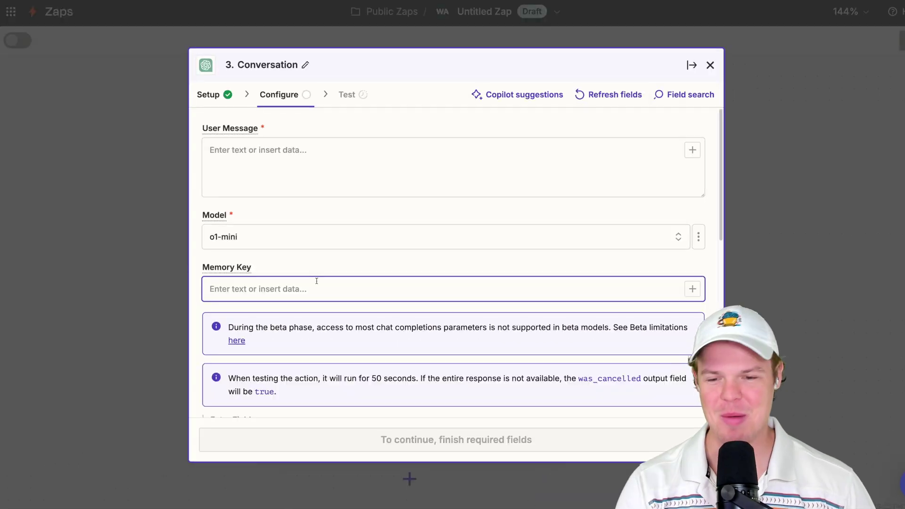
type("wertrew")
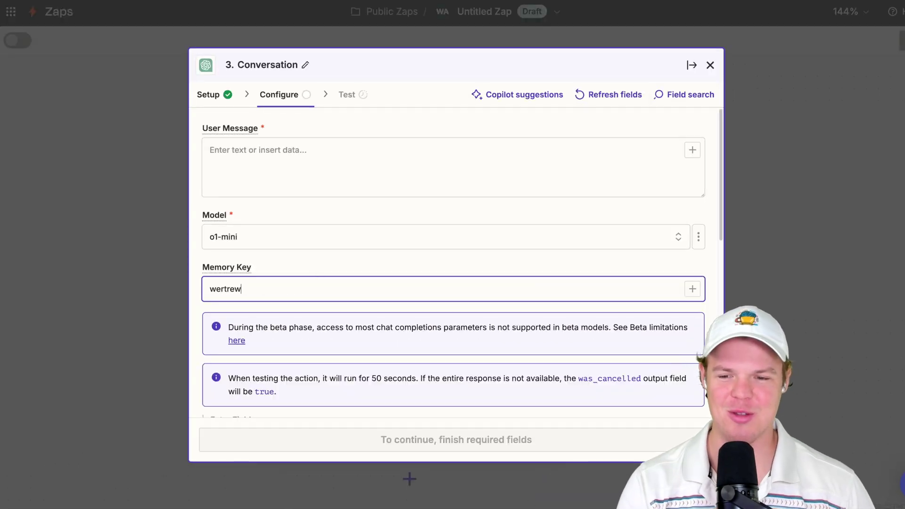
Step: Finish the Memory Key as 'wertrew', review the Extra Fields, and place the cursor in User Message
left_click(314, 257)
scroll(312, 202, "down", 2)
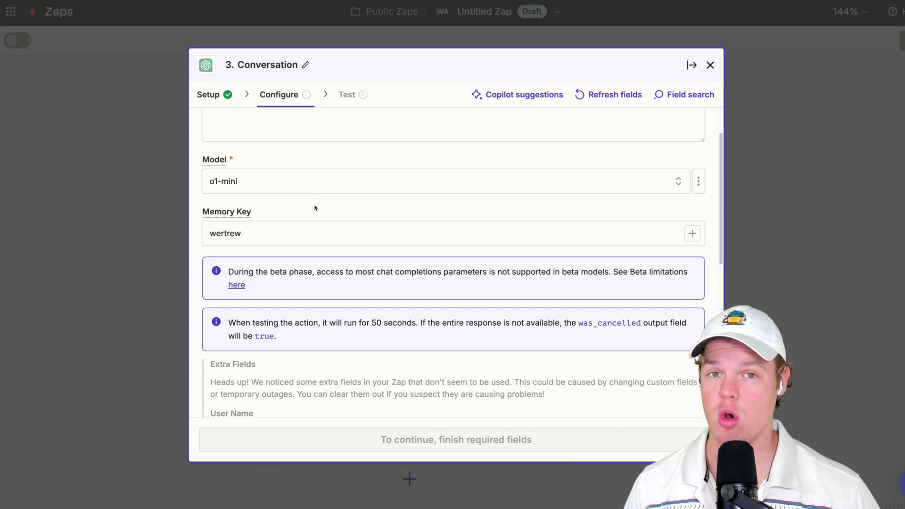
scroll(316, 208, "down", 3)
scroll(369, 268, "down", 3)
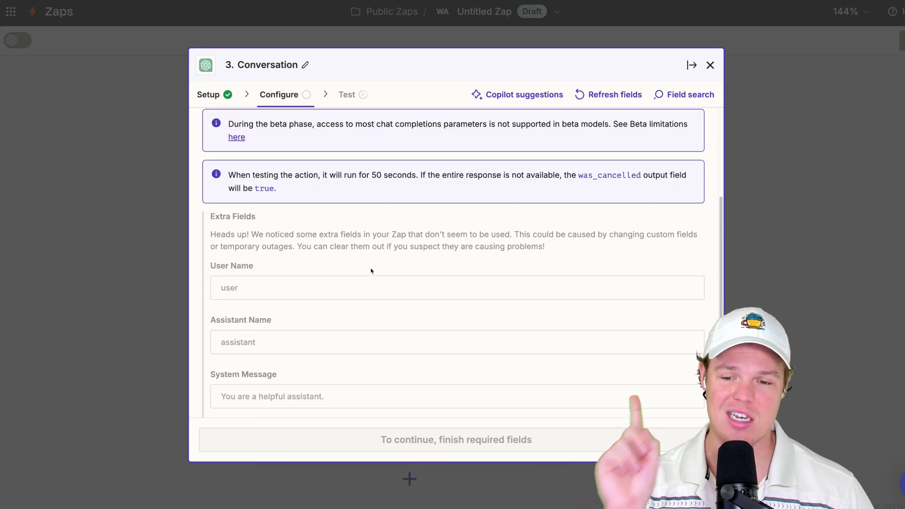
scroll(370, 268, "up", 5)
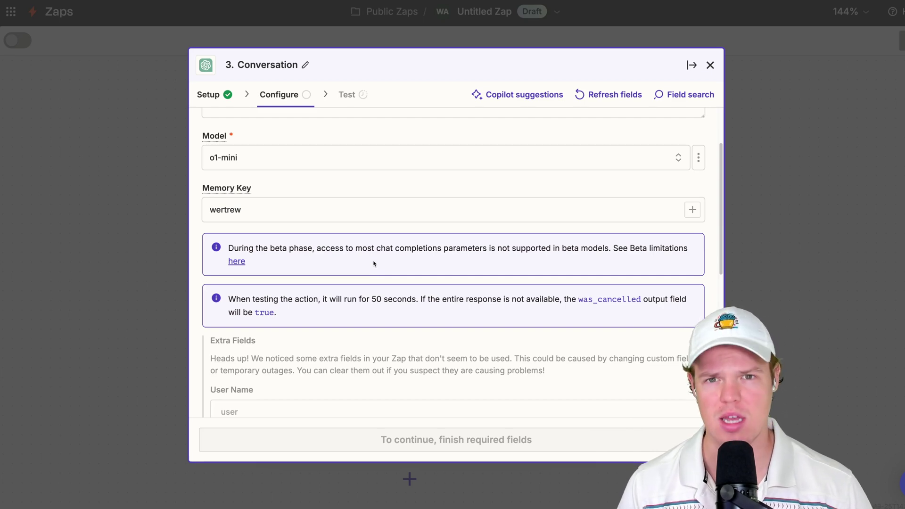
scroll(375, 262, "up", 4)
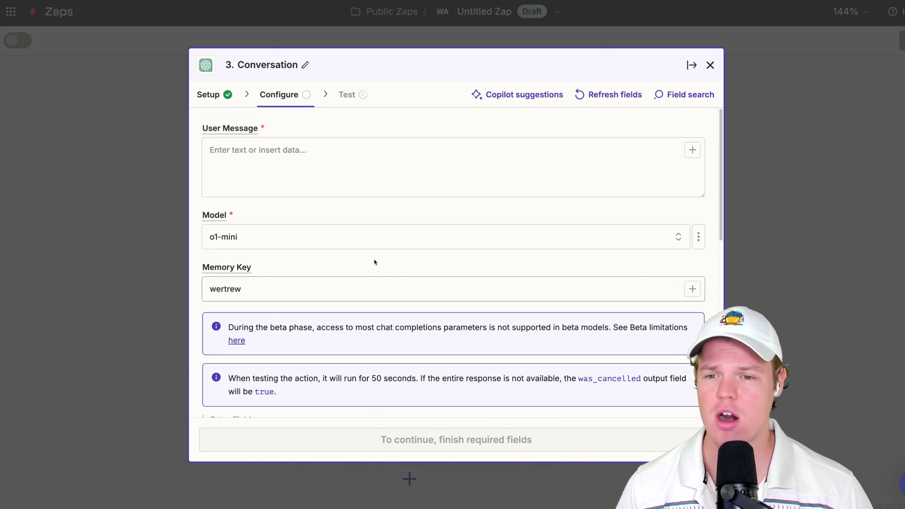
left_click(360, 184)
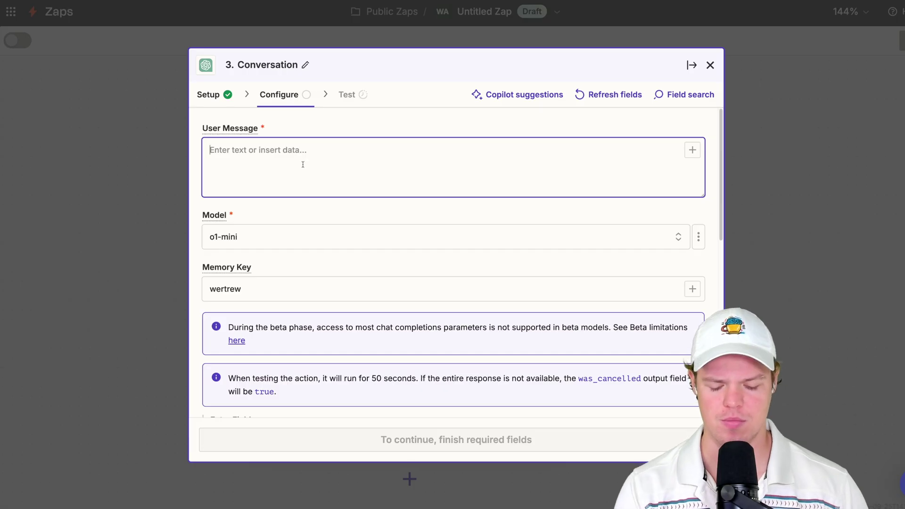
Step: Type 'Based on this ANNUAL PROFIT AND LOSS Statement:' and bring up the spreadsheet step's Rows field
type("Based o")
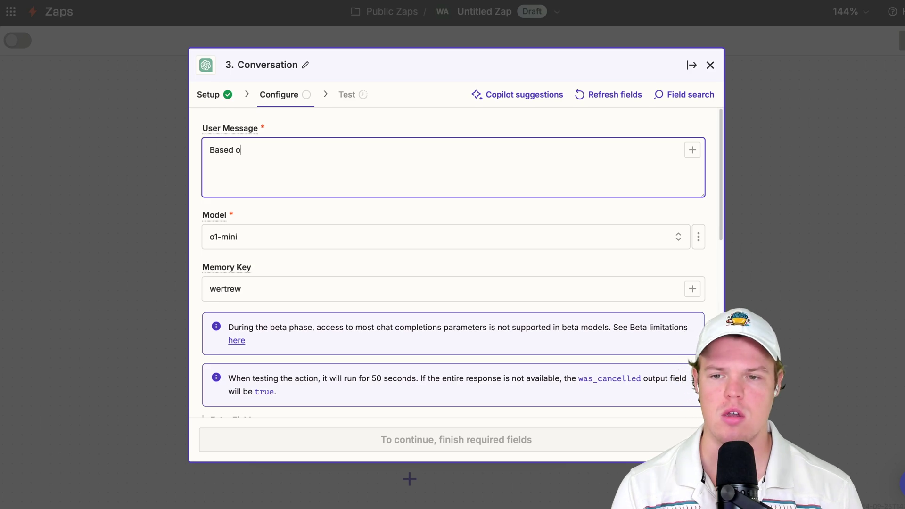
type("n this ANNUAL PROFIT AND LOSS Statement: (")
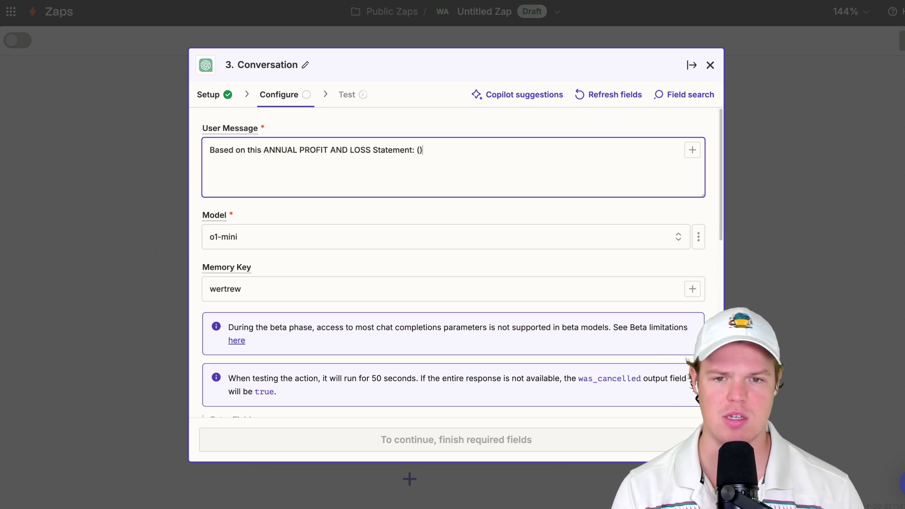
left_click(692, 150)
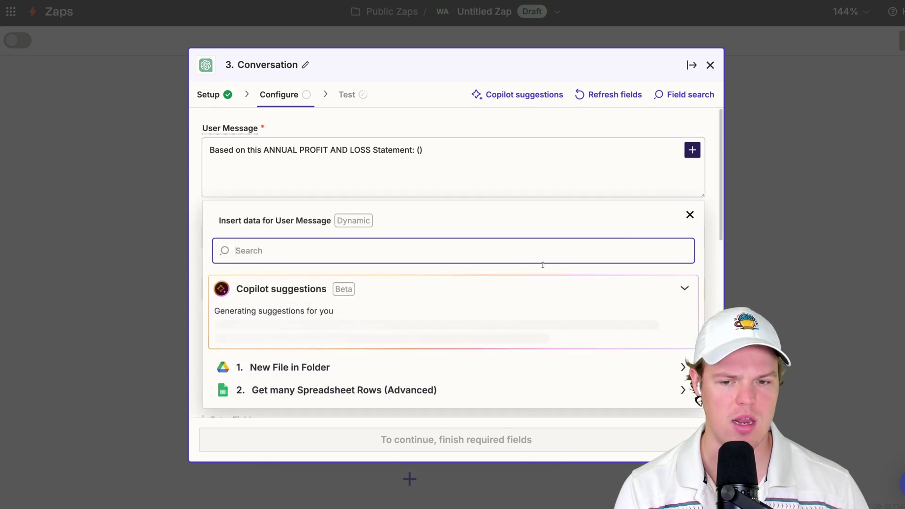
left_click(423, 342)
scroll(414, 325, "down", 2)
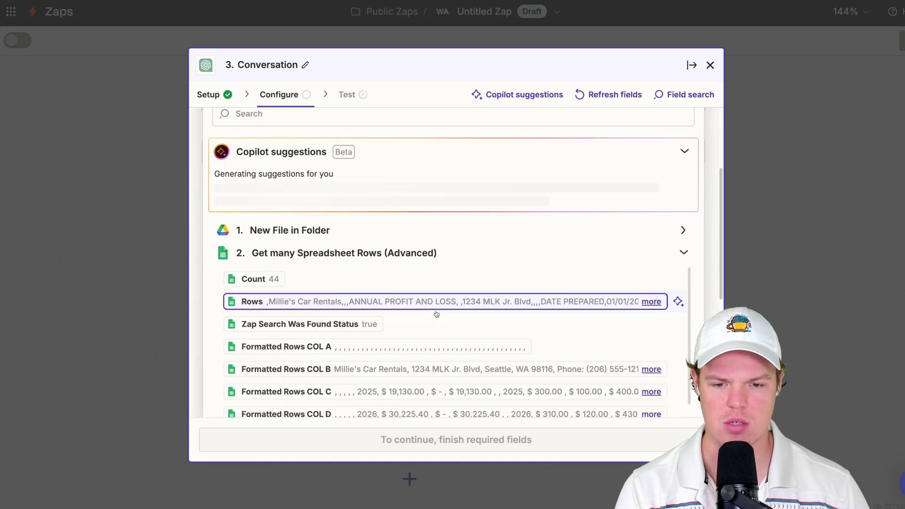
scroll(374, 372, "down", 3)
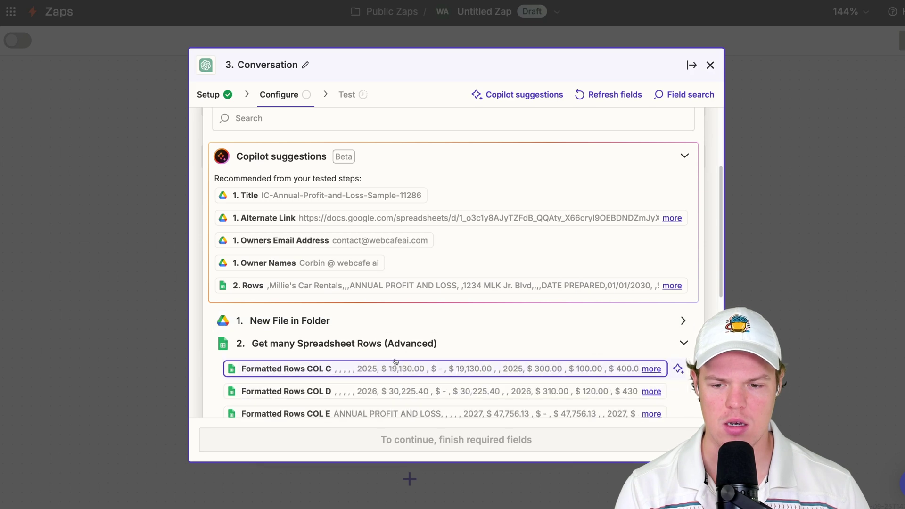
scroll(389, 371, "up", 3)
scroll(534, 255, "down", 1)
scroll(533, 255, "up", 4)
Step: Insert '2. Rows' inside the parentheses, request a report of what happened 2028, and test
key("BackSpace")
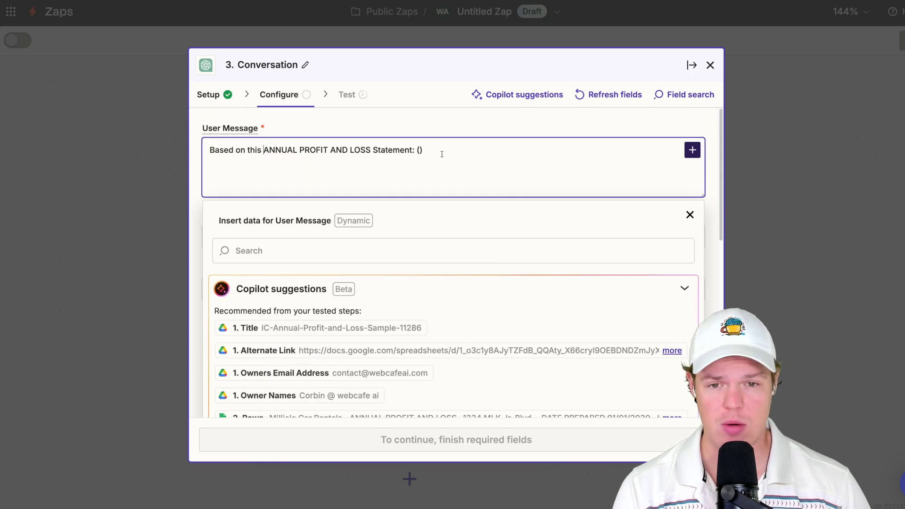
scroll(410, 184, "down", 2)
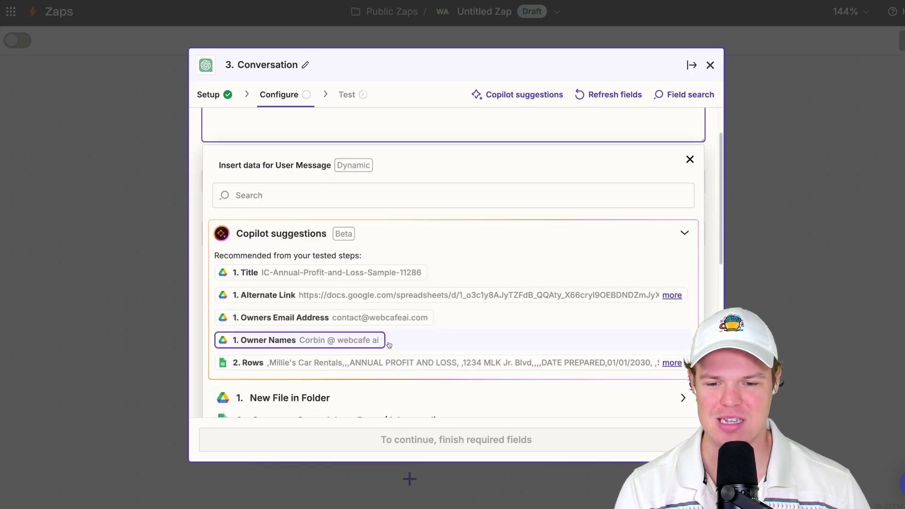
left_click(377, 359)
left_click(508, 132)
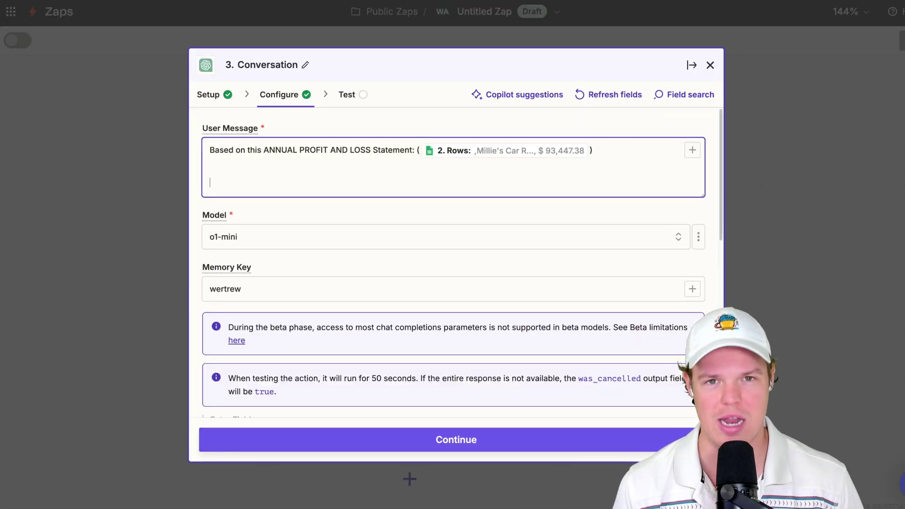
type("Gene")
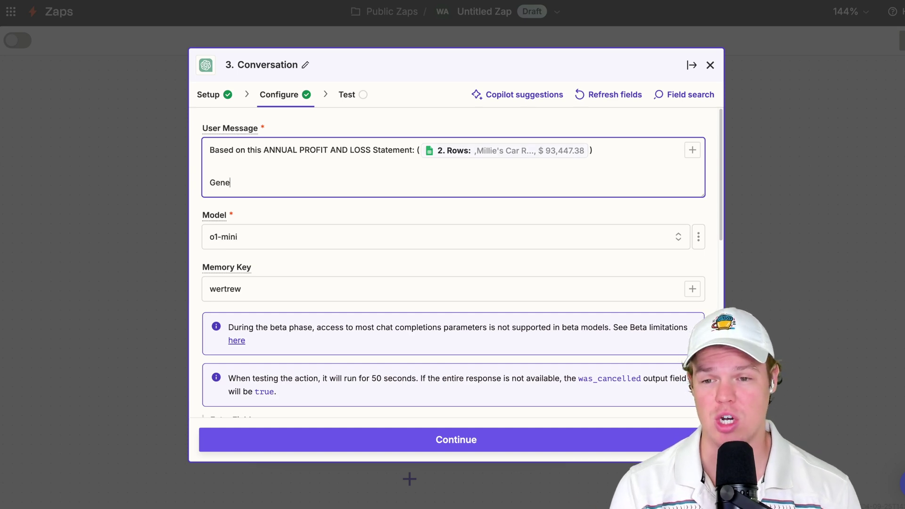
type("rate a report of")
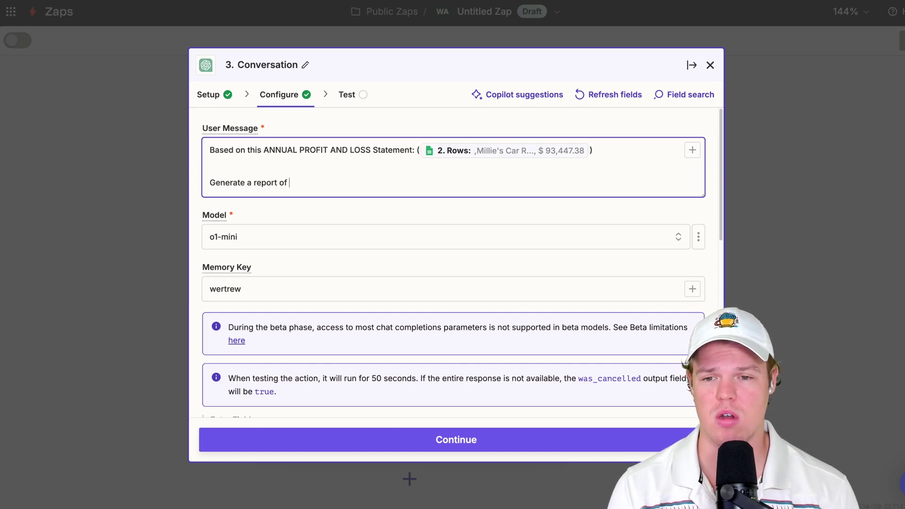
type(" what happened 2028")
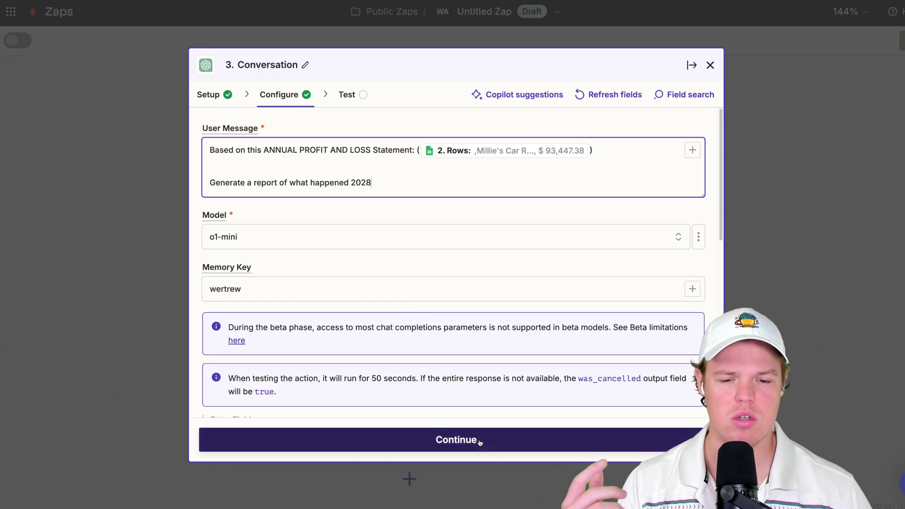
left_click(479, 442)
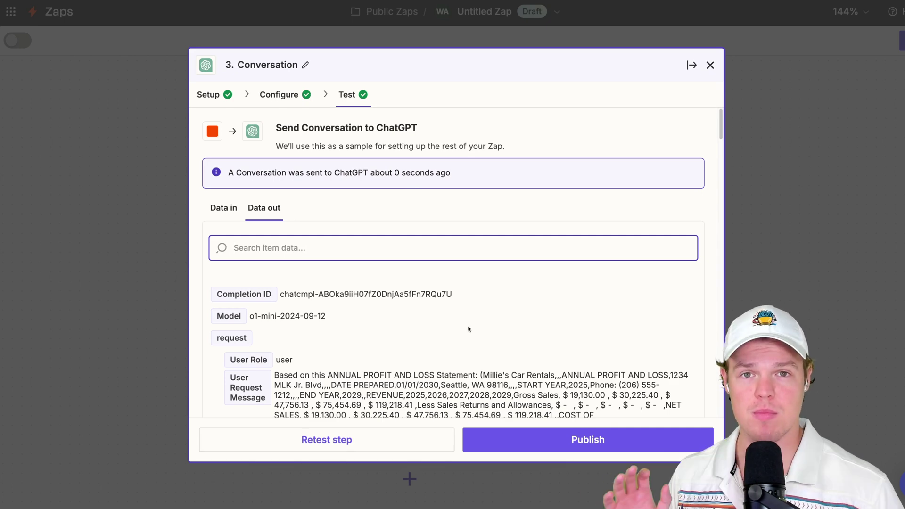
scroll(468, 327, "down", 3)
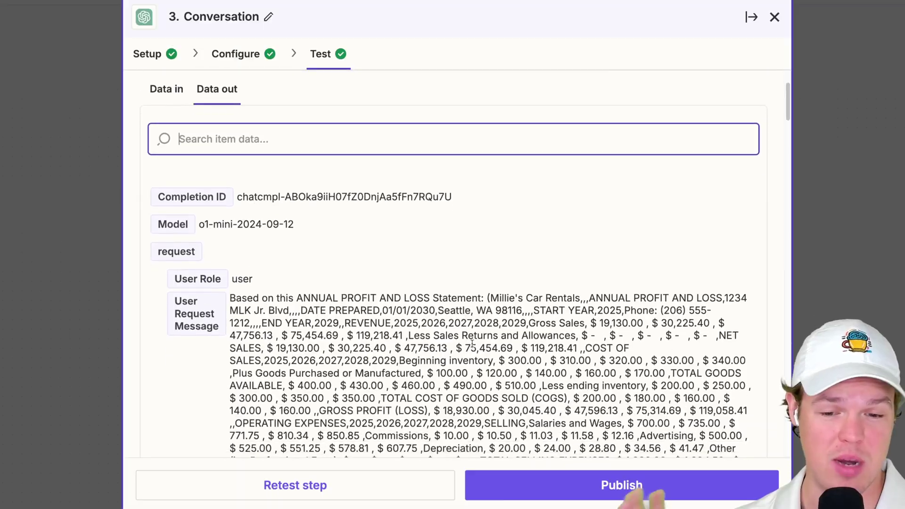
scroll(471, 343, "down", 3)
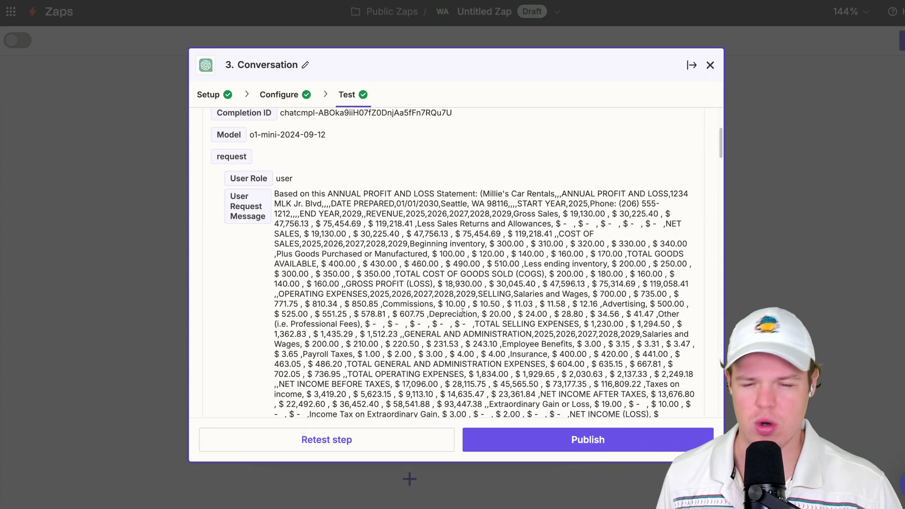
scroll(462, 312, "down", 2)
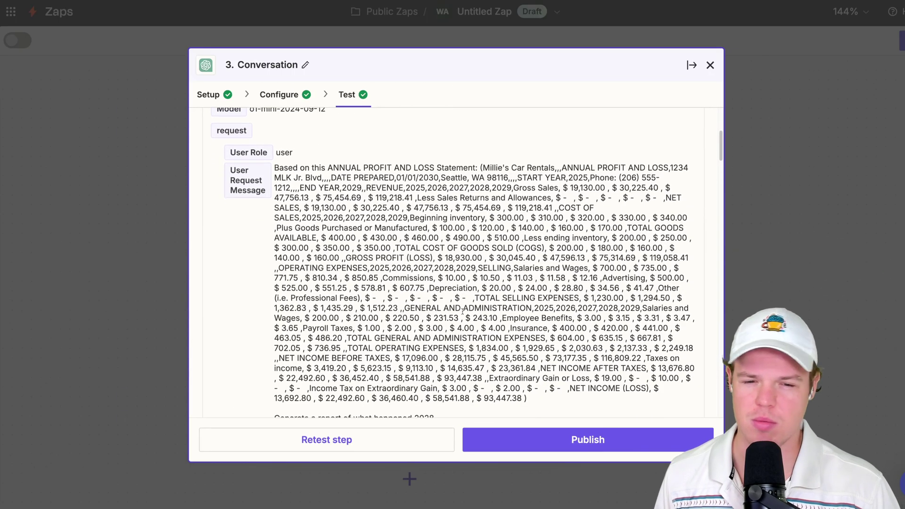
scroll(462, 313, "down", 6)
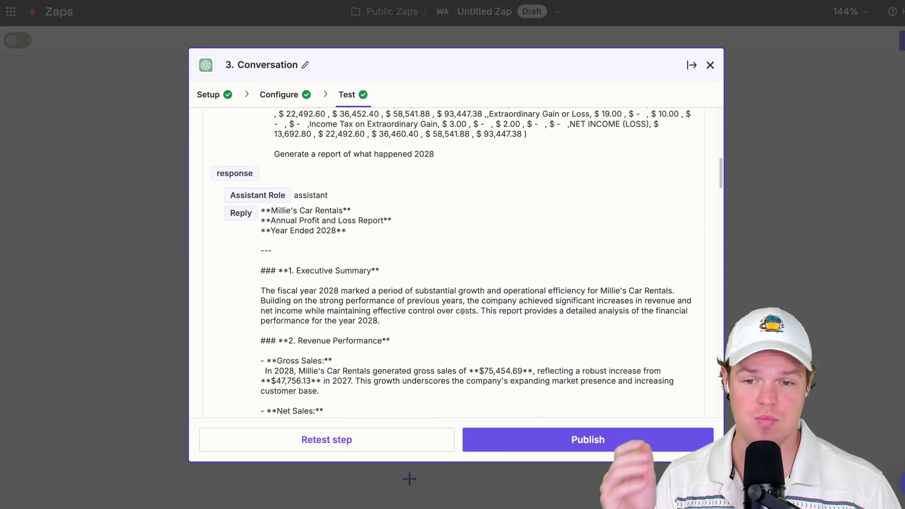
scroll(463, 313, "down", 1)
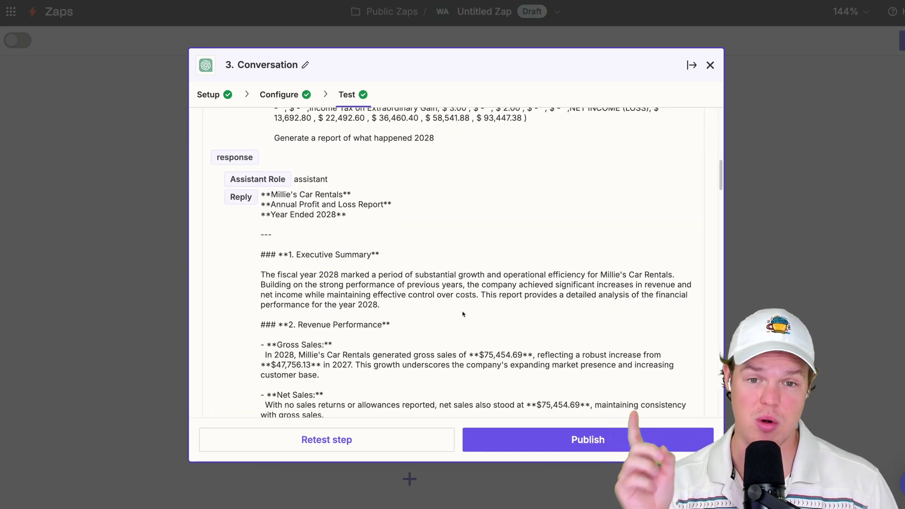
scroll(462, 314, "down", 1)
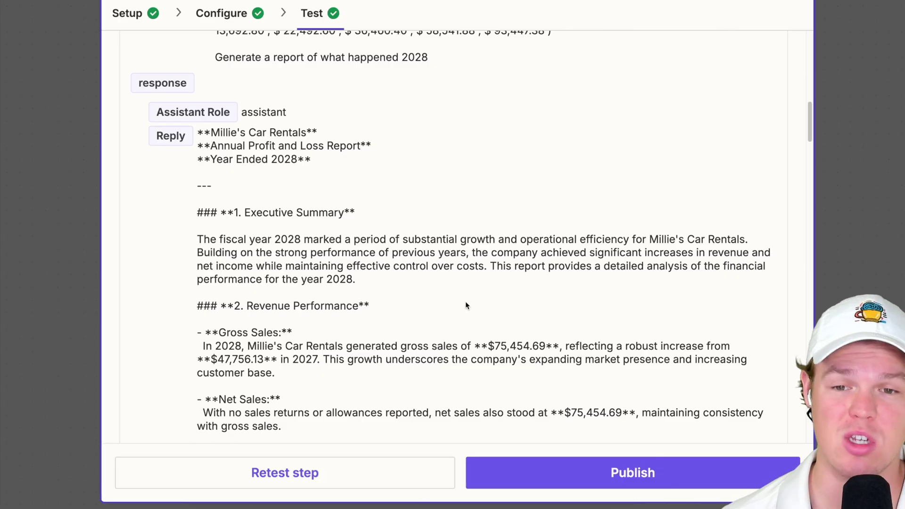
scroll(463, 313, "down", 3)
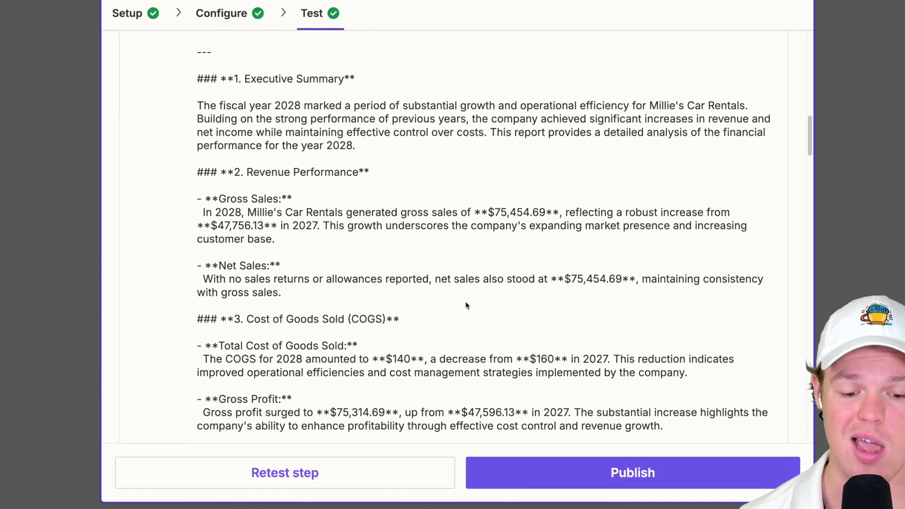
scroll(466, 302, "down", 5)
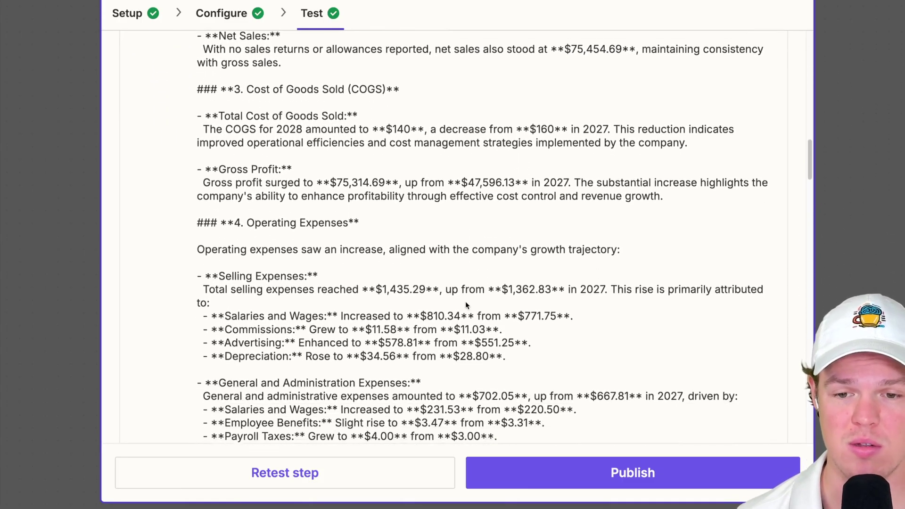
scroll(466, 304, "down", 8)
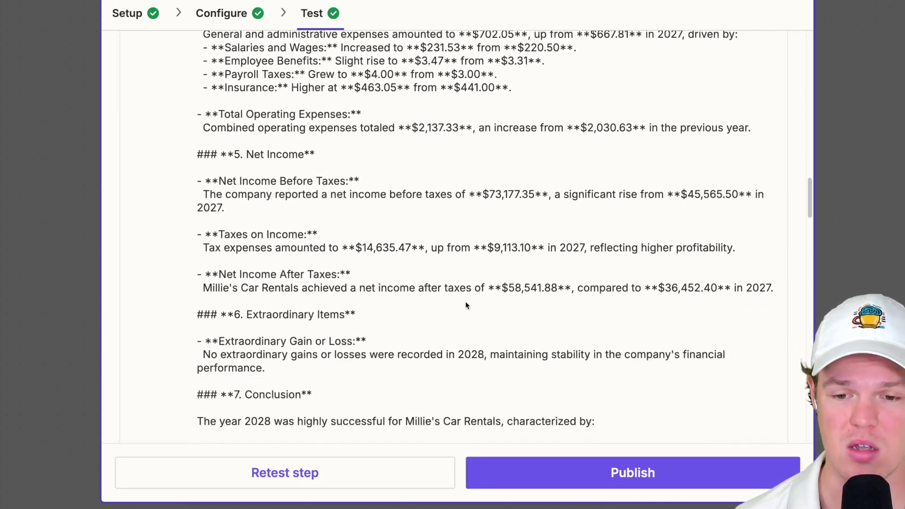
scroll(466, 303, "down", 5)
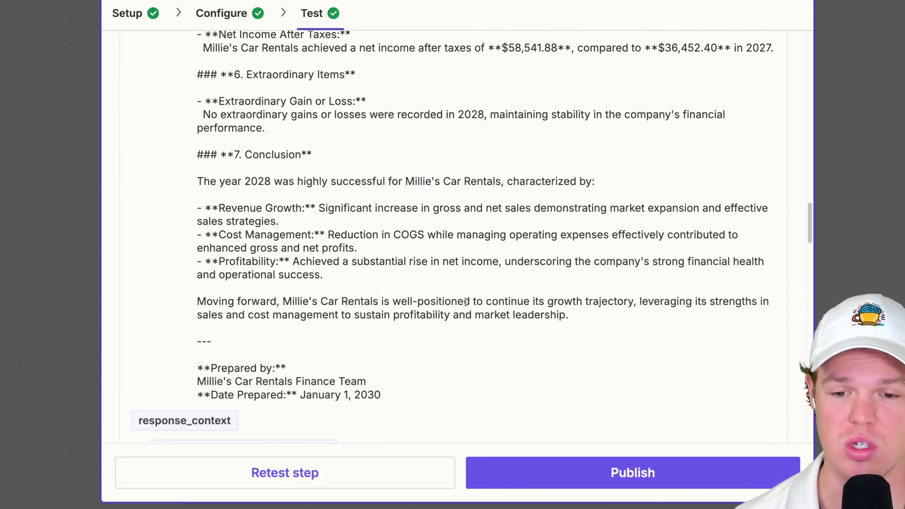
scroll(465, 301, "down", 2)
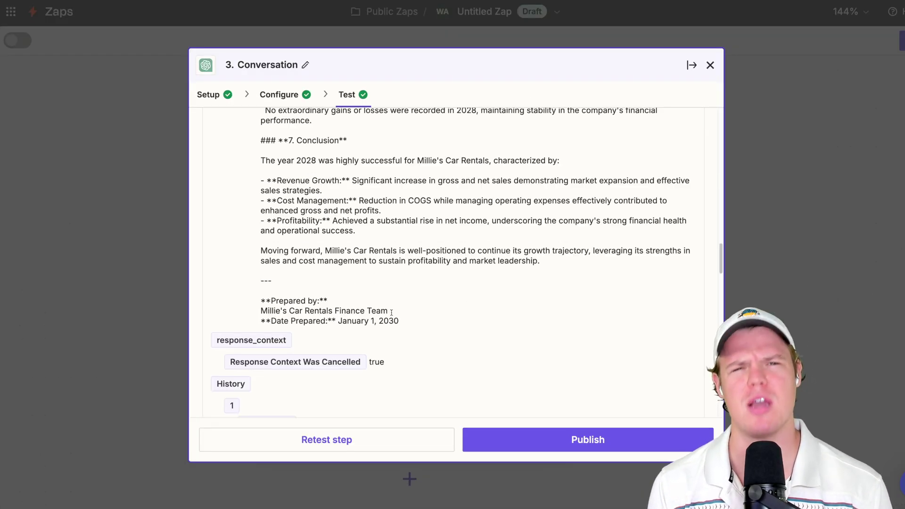
scroll(392, 312, "up", 6)
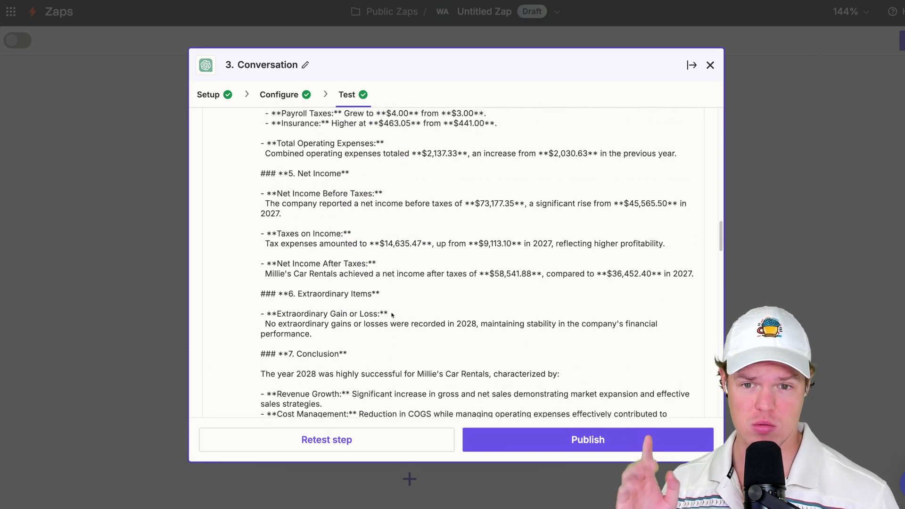
scroll(391, 315, "up", 12)
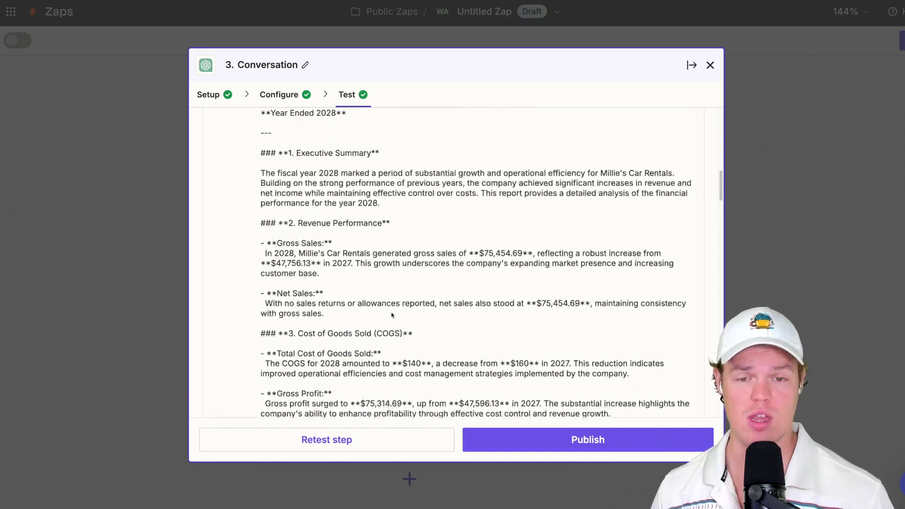
scroll(391, 315, "up", 5)
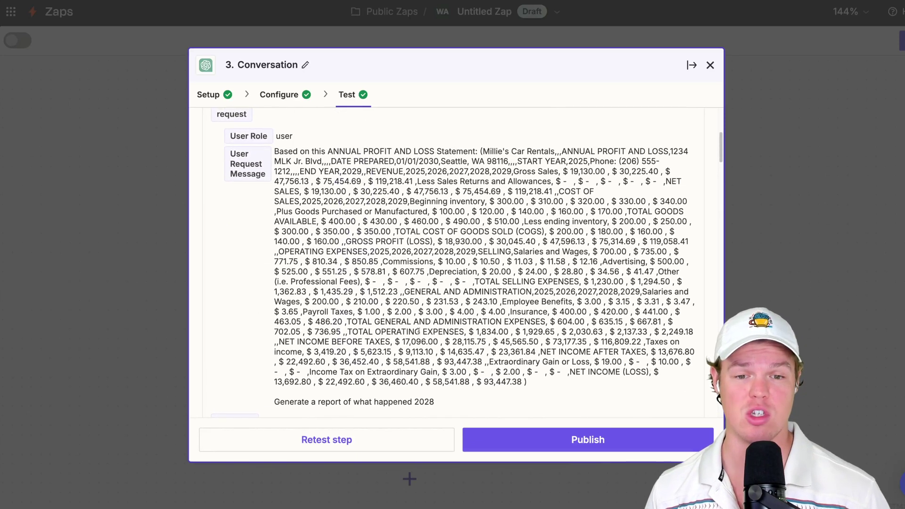